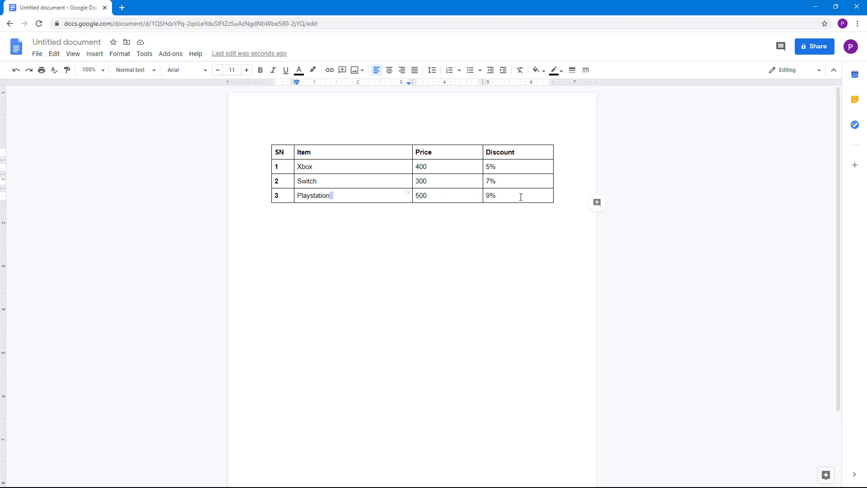
pyautogui.moveTo(519, 196); pyautogui.dragTo(292, 154)
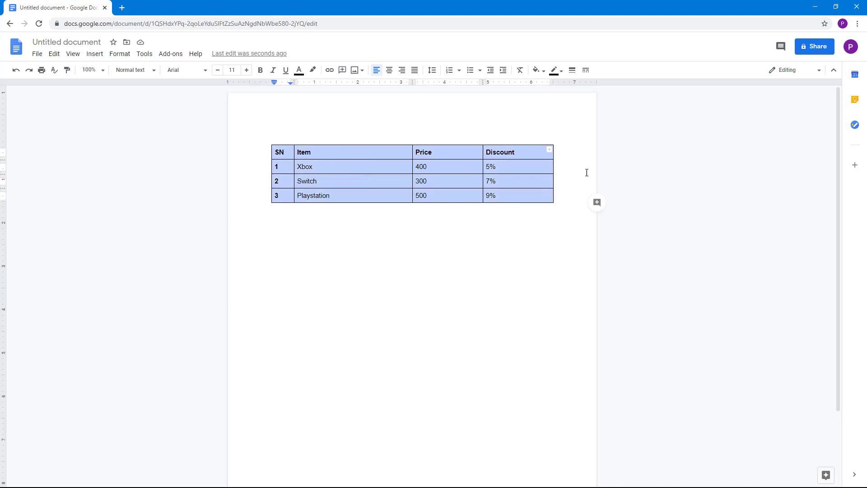
pyautogui.click(551, 152)
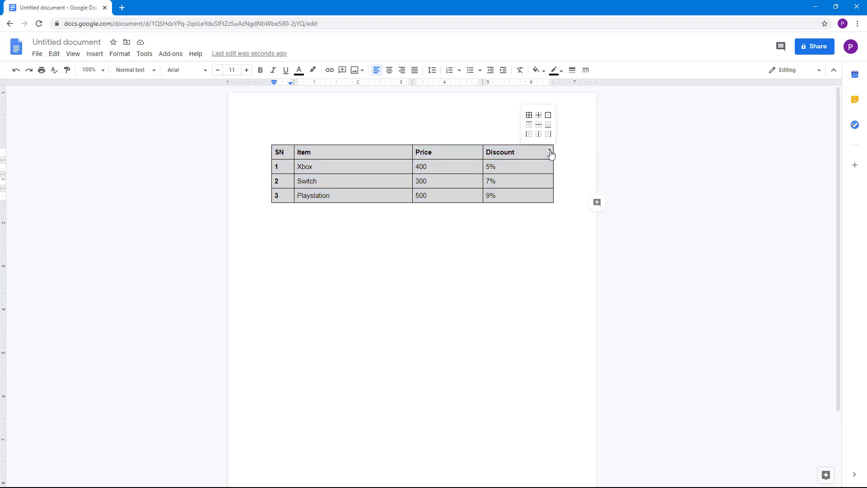
pyautogui.click(531, 127)
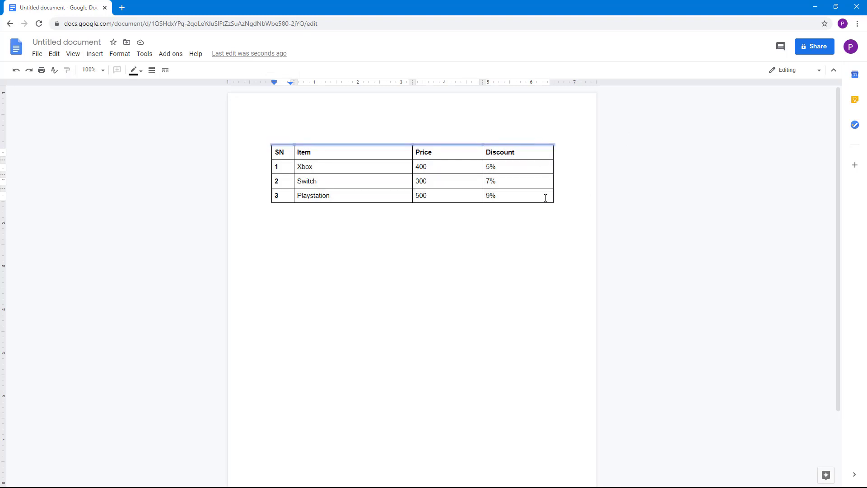
# Step: Hide all of the table's borders by setting their width to 0 pt
pyautogui.moveTo(546, 198); pyautogui.dragTo(292, 151)
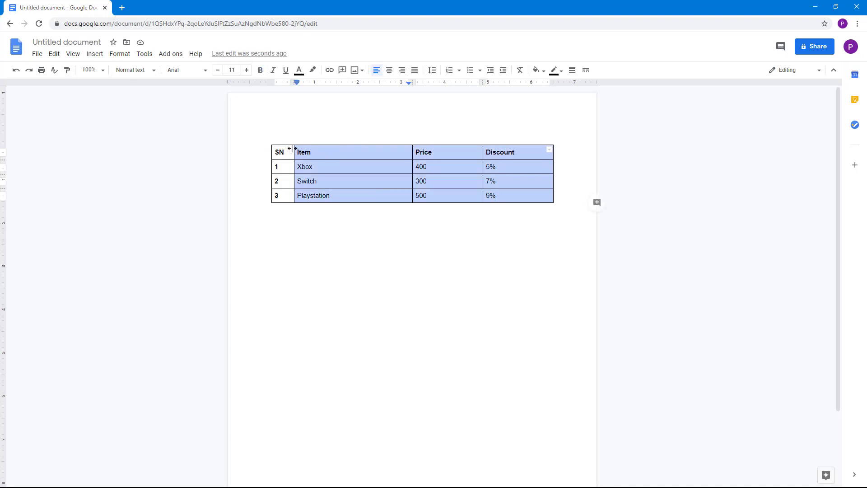
pyautogui.click(549, 151)
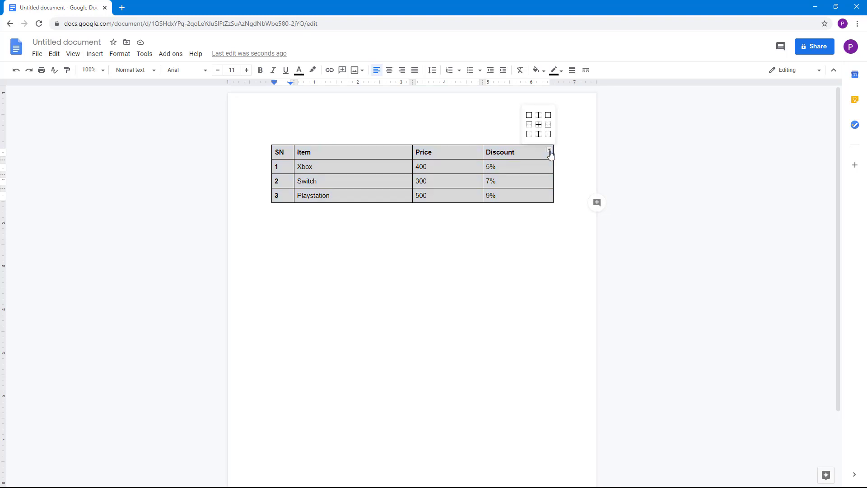
pyautogui.click(529, 116)
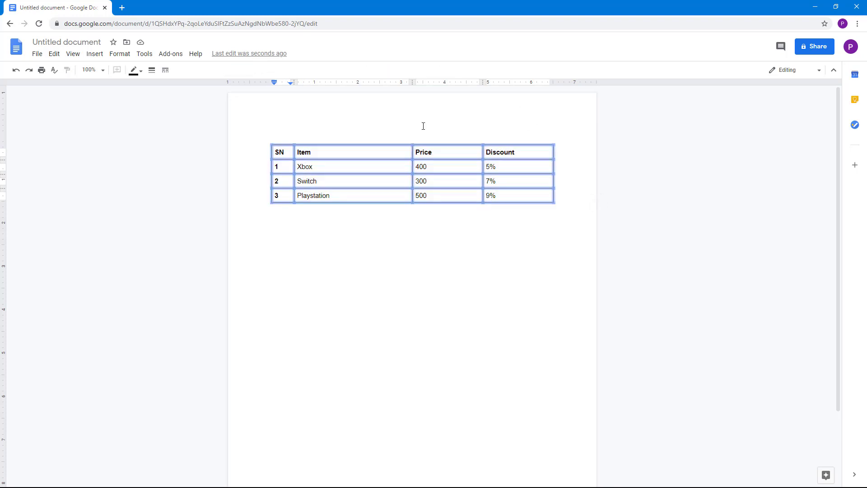
pyautogui.click(152, 71)
pyautogui.click(167, 86)
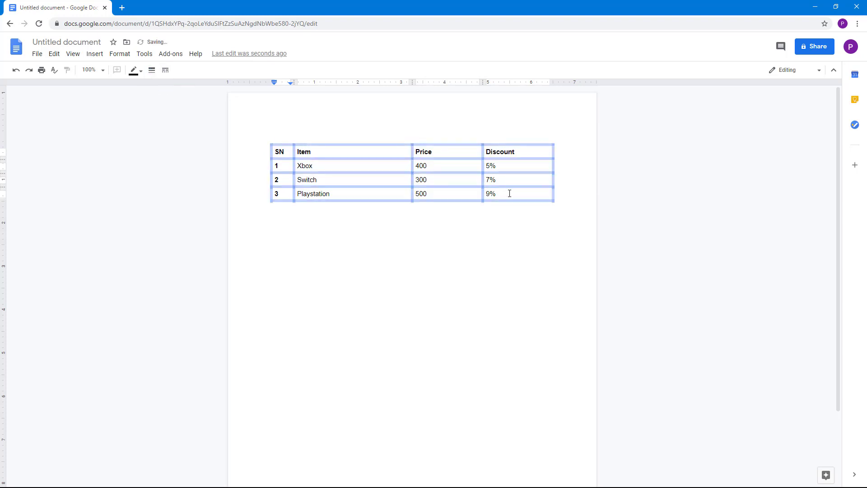
pyautogui.click(509, 193)
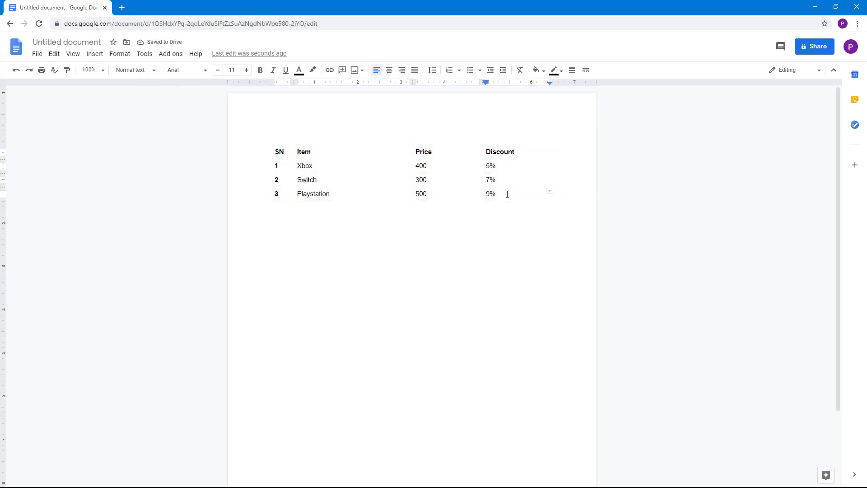
# Step: Give the whole table a black outer border 3 pt wide
pyautogui.moveTo(507, 195); pyautogui.dragTo(278, 151)
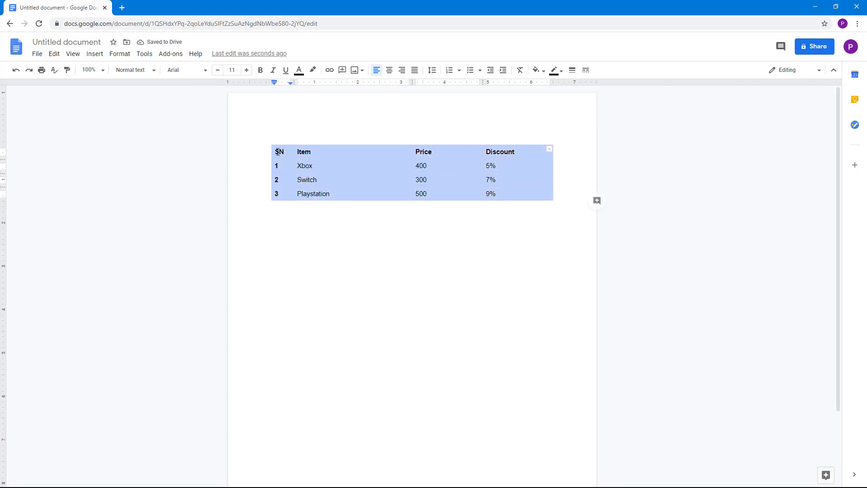
pyautogui.click(549, 149)
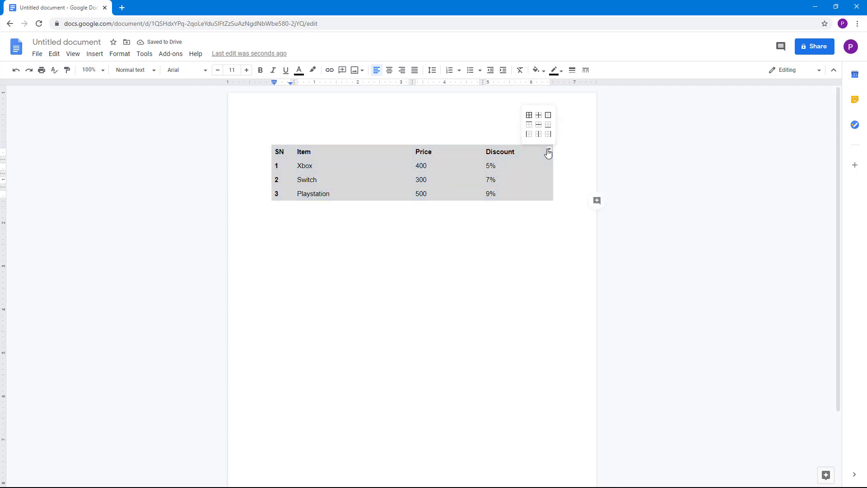
pyautogui.click(547, 115)
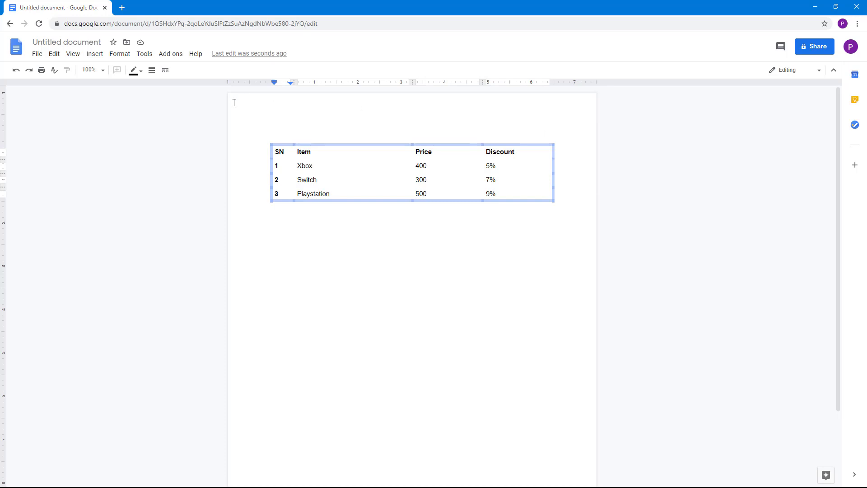
pyautogui.click(140, 71)
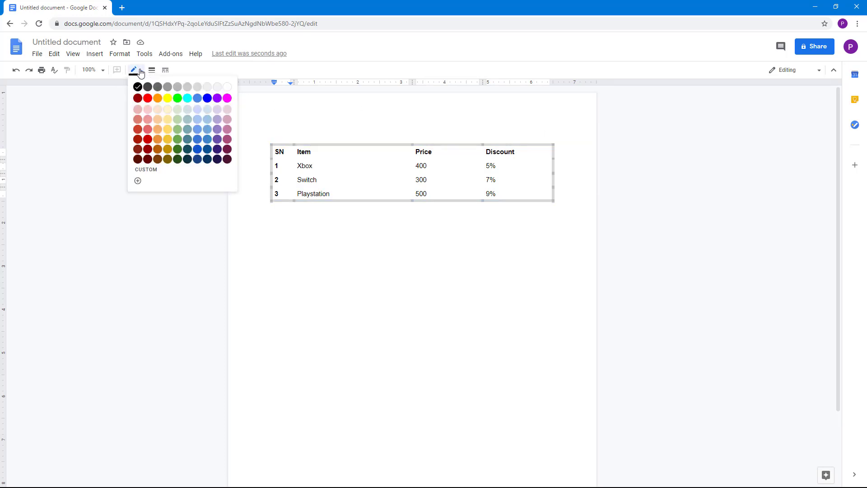
pyautogui.click(138, 87)
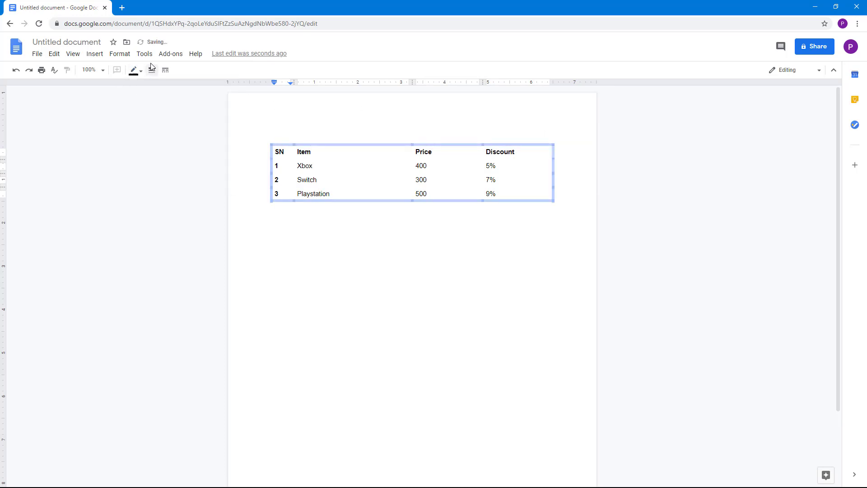
pyautogui.click(152, 70)
pyautogui.click(176, 173)
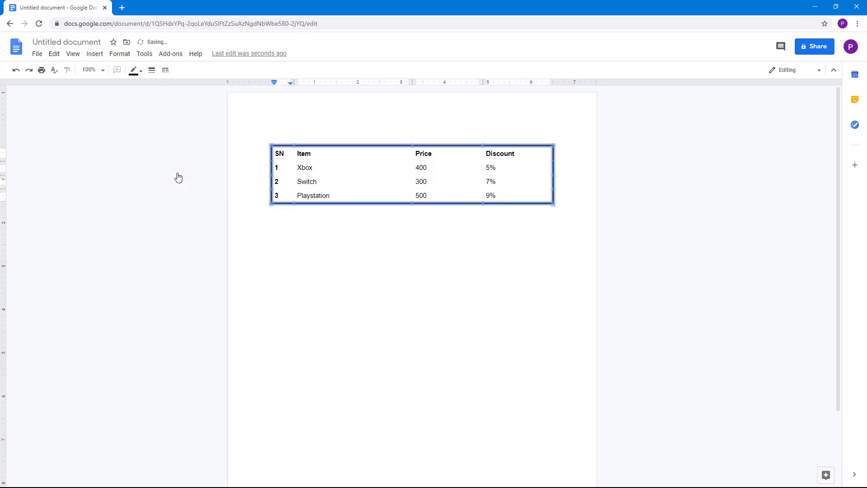
# Step: Try the dotted line style on the table's outer border and restore the solid style
pyautogui.click(169, 71)
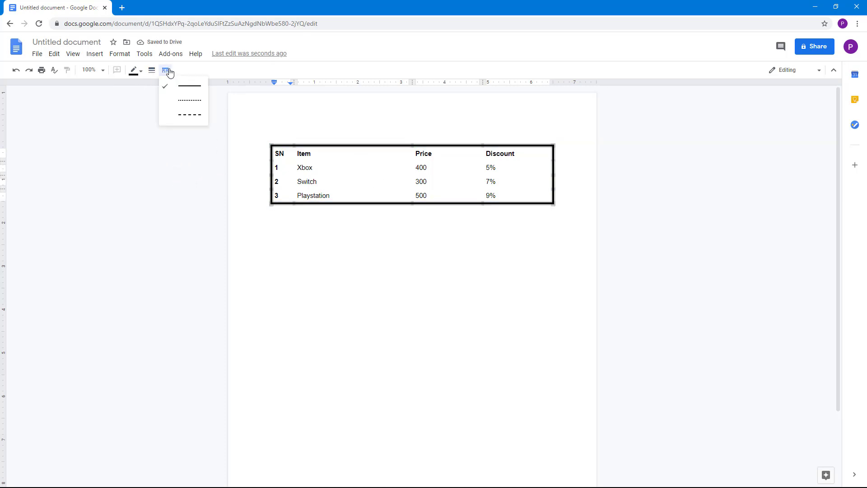
pyautogui.click(181, 100)
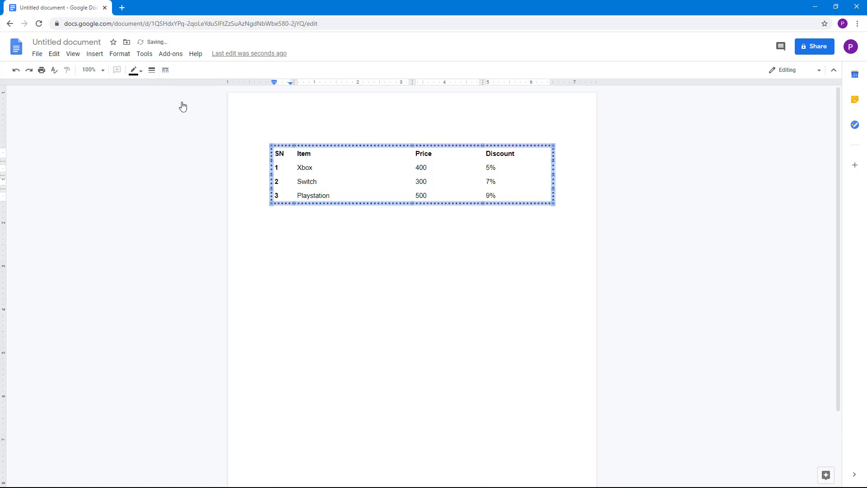
pyautogui.click(170, 73)
pyautogui.click(178, 86)
pyautogui.click(388, 169)
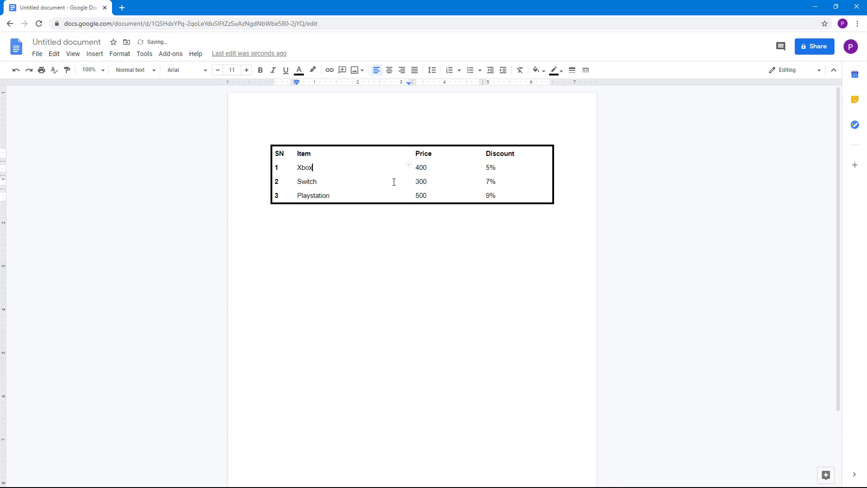
# Step: Set the bottom border of the table's header row to 2.25 pt wide
pyautogui.moveTo(498, 196); pyautogui.dragTo(423, 180)
pyautogui.moveTo(540, 151); pyautogui.dragTo(290, 155)
pyautogui.click(548, 153)
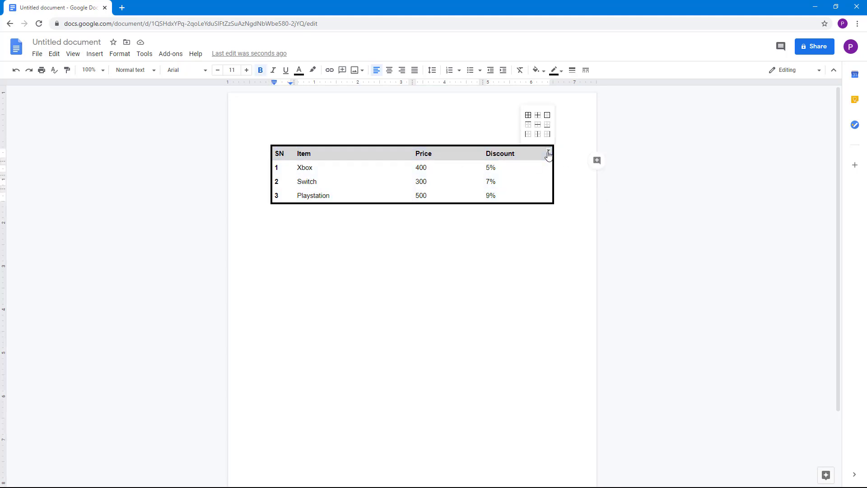
pyautogui.click(549, 126)
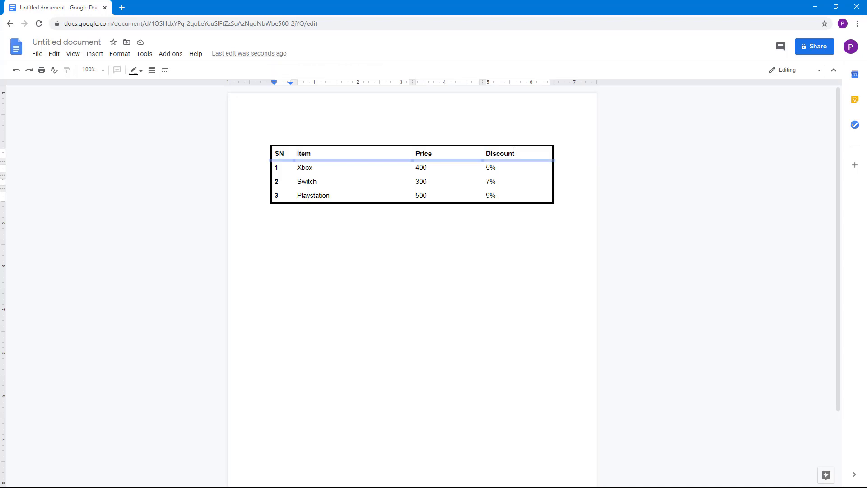
pyautogui.click(152, 71)
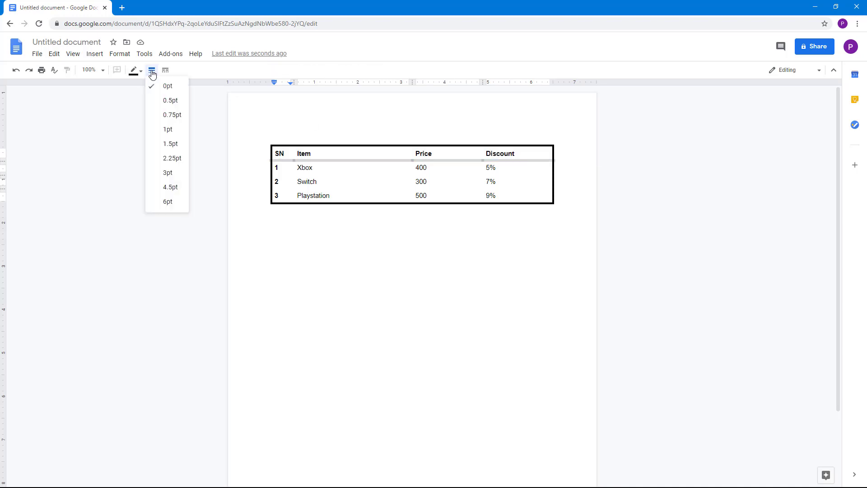
pyautogui.click(178, 162)
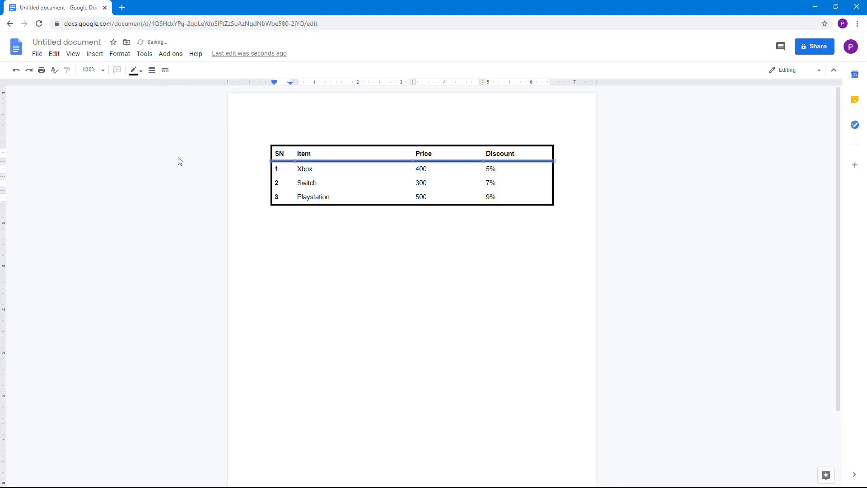
# Step: Color the header row's bottom border dark gray, using the fourth shade of the grayscale palette
pyautogui.click(153, 70)
pyautogui.click(174, 72)
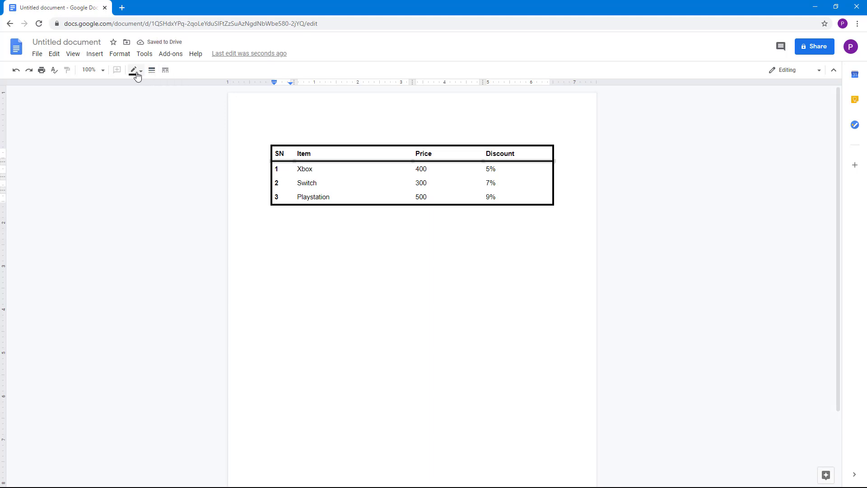
pyautogui.click(135, 73)
pyautogui.click(168, 87)
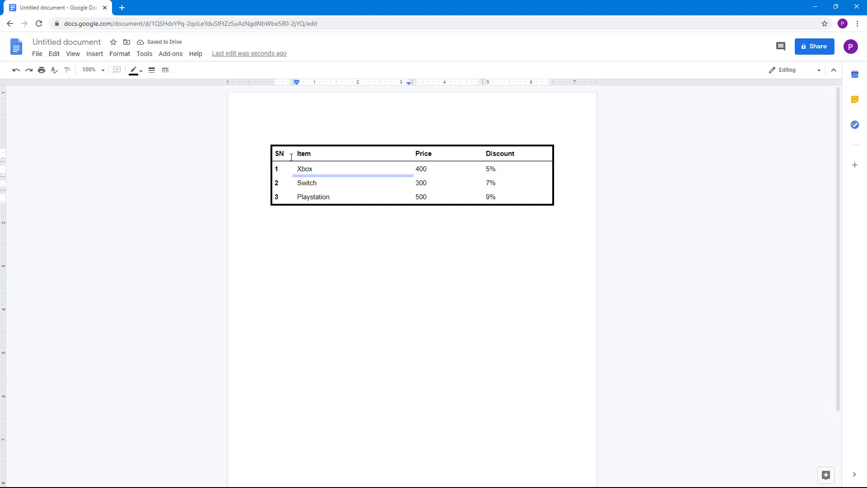
# Step: Recolor the header row's bottom border to a lighter gray, the sixth shade of the grayscale palette
pyautogui.moveTo(292, 157); pyautogui.dragTo(542, 154)
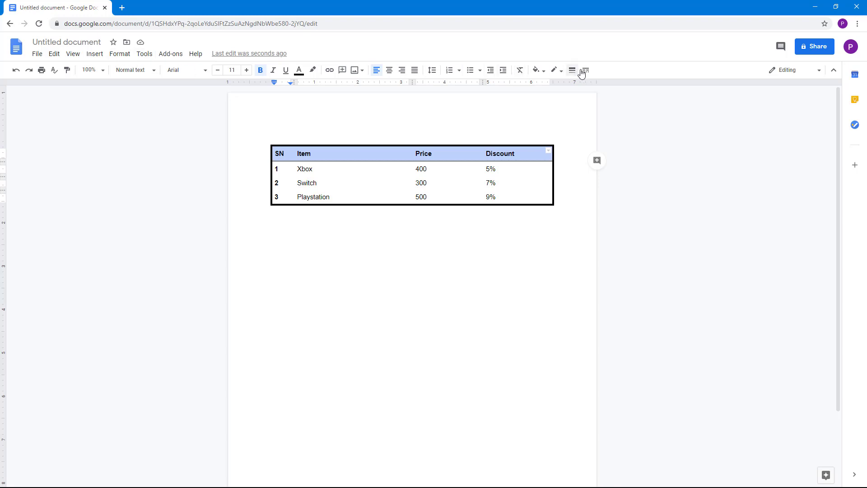
pyautogui.click(548, 152)
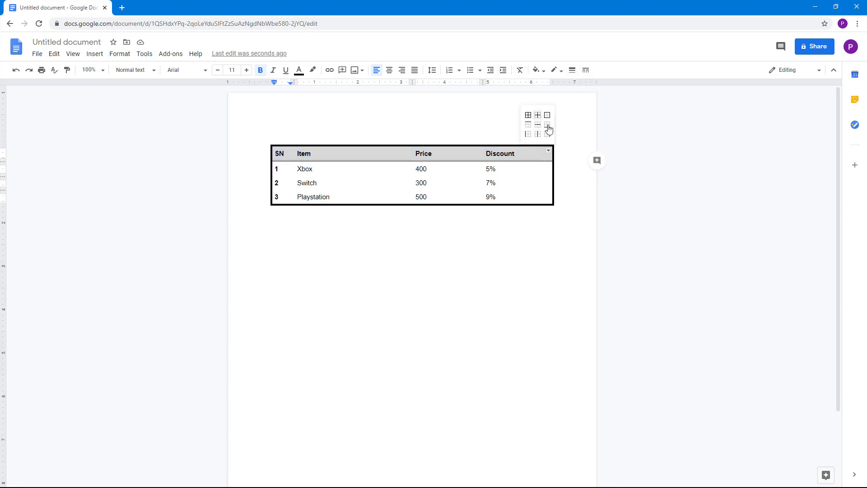
pyautogui.click(546, 128)
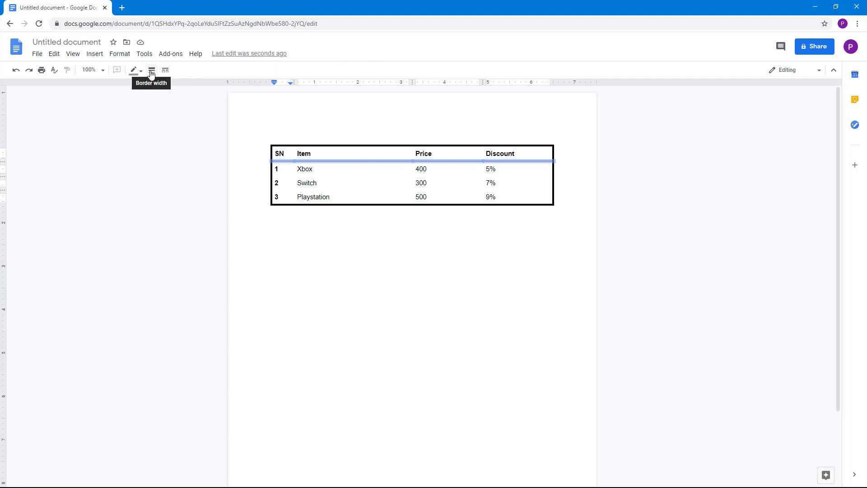
pyautogui.click(135, 70)
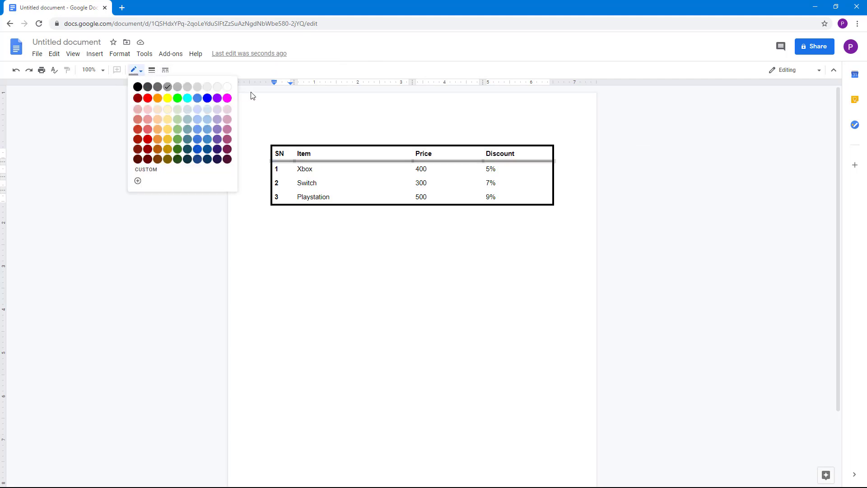
pyautogui.click(188, 89)
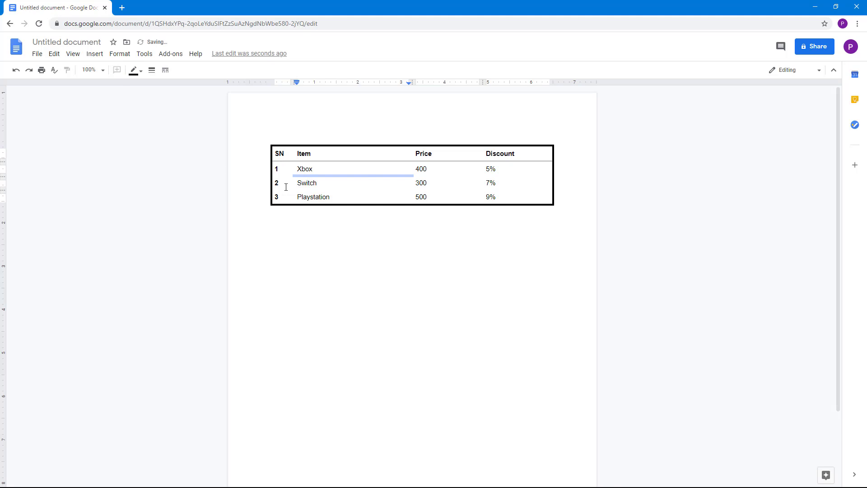
pyautogui.moveTo(285, 186); pyautogui.dragTo(281, 153)
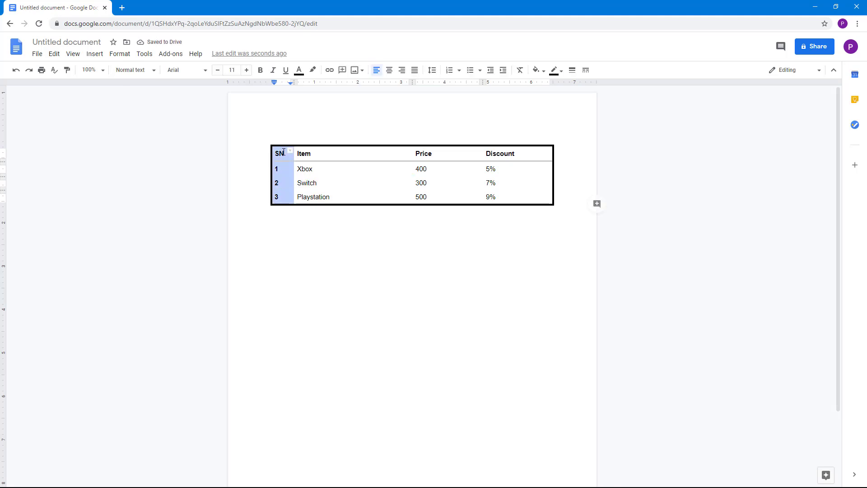
pyautogui.click(560, 72)
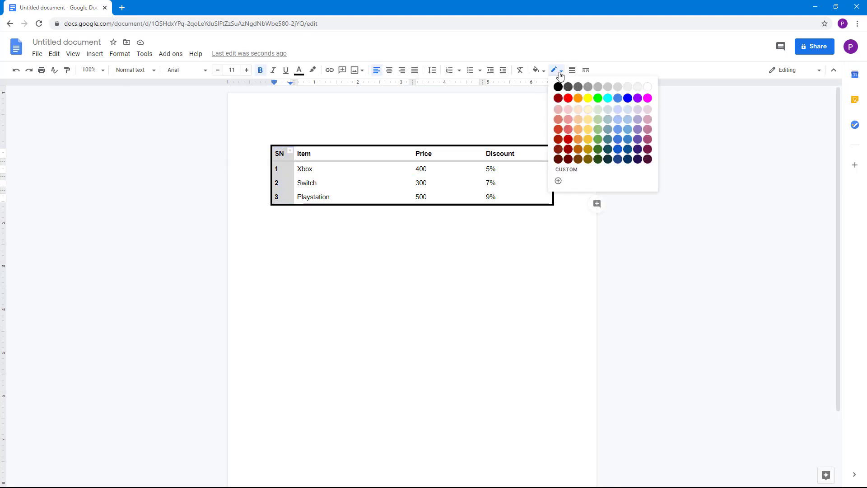
pyautogui.click(530, 156)
# Step: Set the right border of the SN column to 2.25 pt wide and color it with the sixth grayscale shade
pyautogui.moveTo(291, 196); pyautogui.dragTo(289, 156)
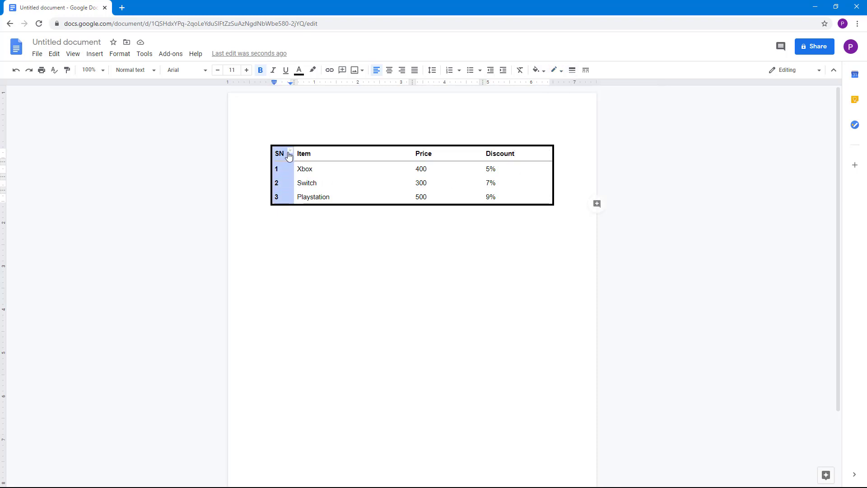
pyautogui.click(291, 151)
pyautogui.click(290, 136)
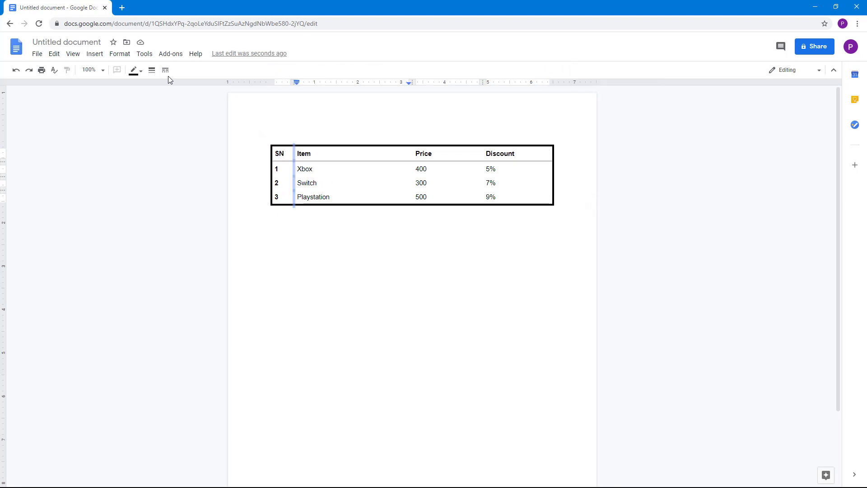
pyautogui.click(152, 70)
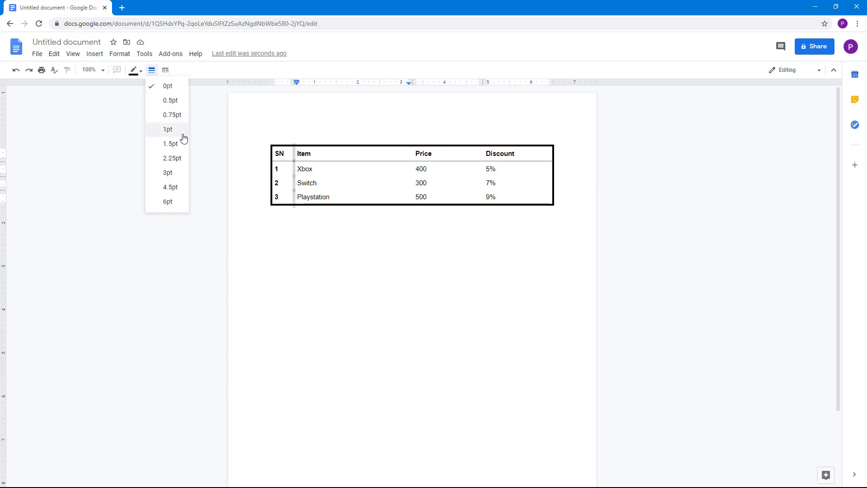
pyautogui.click(183, 159)
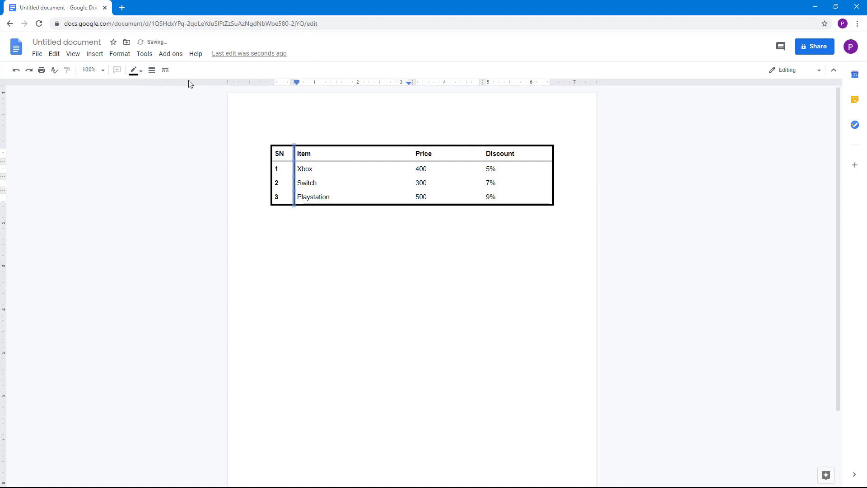
pyautogui.click(136, 71)
pyautogui.click(188, 89)
pyautogui.click(356, 183)
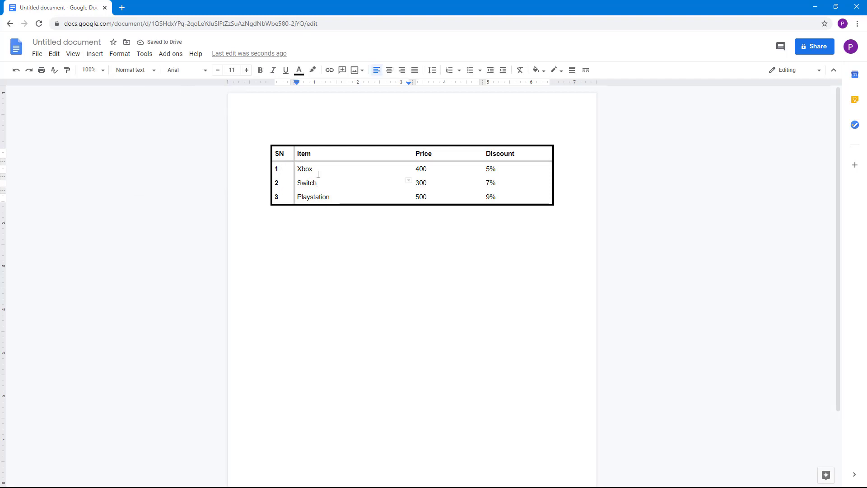
pyautogui.moveTo(518, 154); pyautogui.dragTo(286, 143)
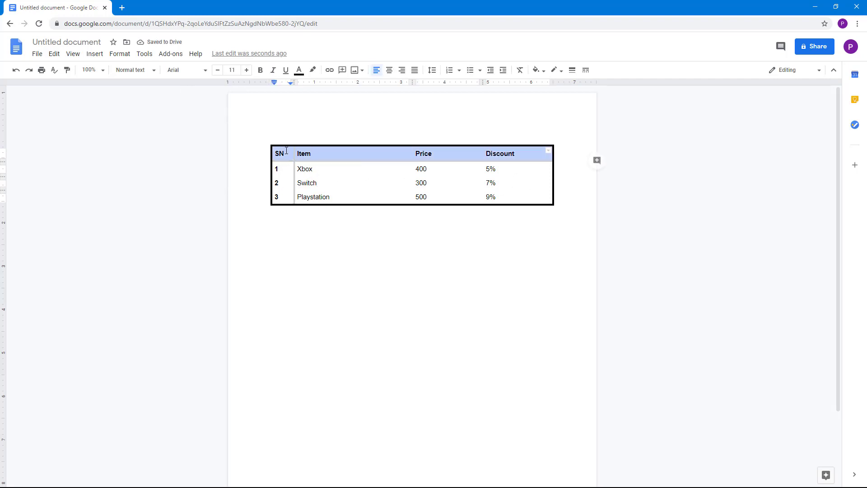
pyautogui.click(549, 151)
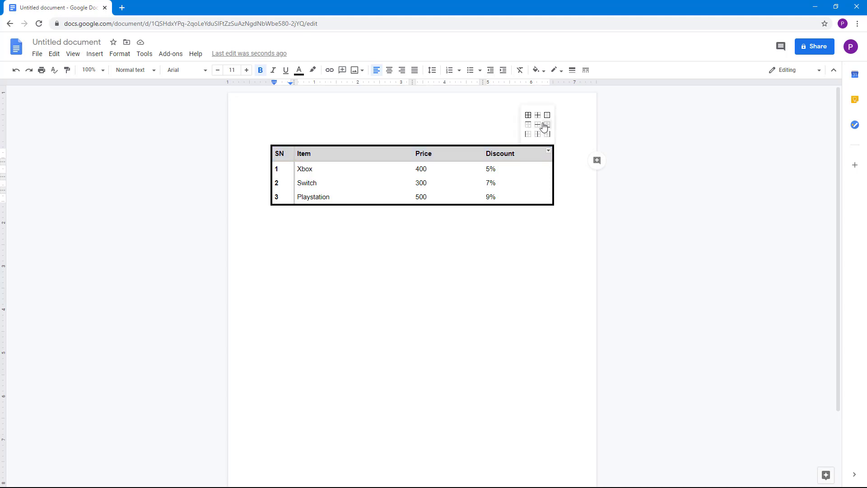
pyautogui.click(548, 117)
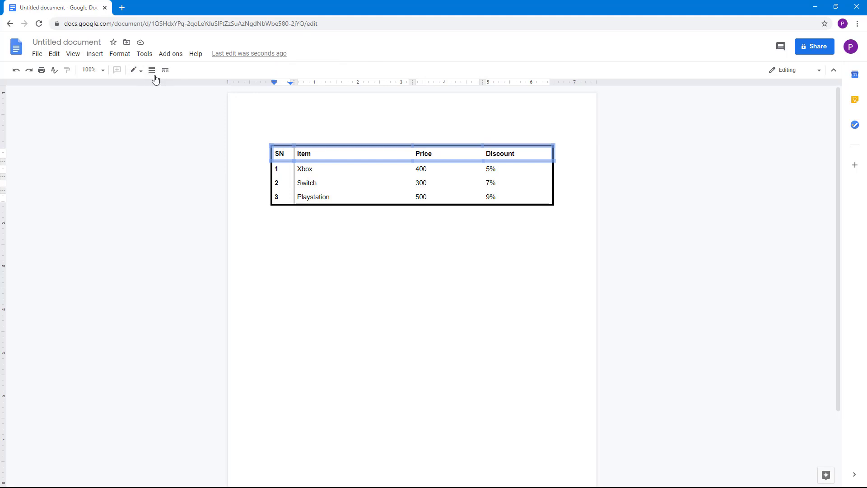
pyautogui.click(391, 182)
# Step: Fill the table's header row with the lightest yellow shade in the color palette
pyautogui.moveTo(292, 153); pyautogui.dragTo(526, 153)
pyautogui.click(537, 70)
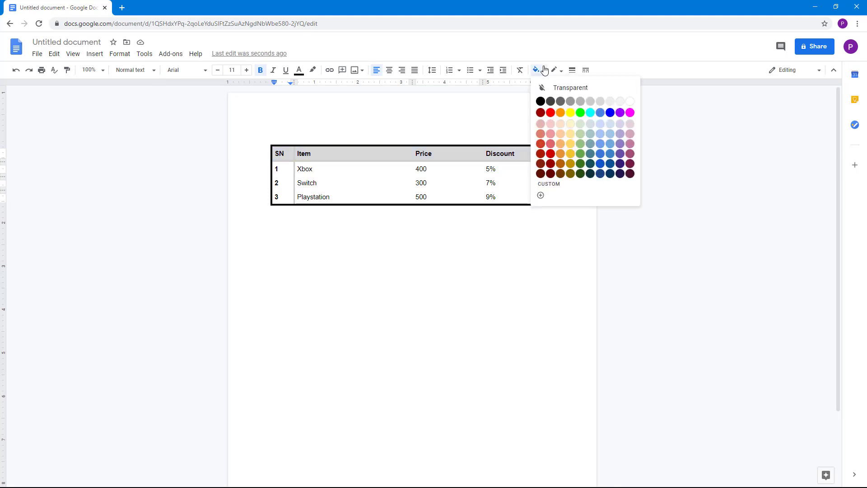
pyautogui.click(573, 127)
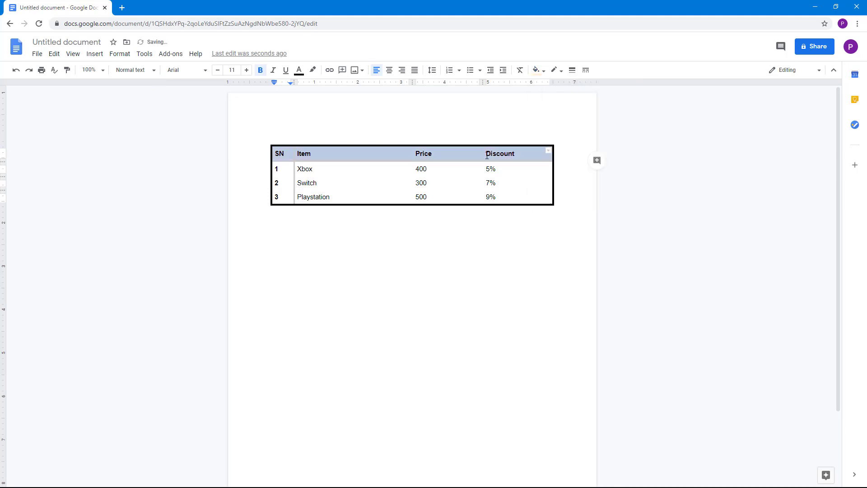
pyautogui.moveTo(286, 161); pyautogui.dragTo(540, 156)
# Step: Fill the SN column's numbered cells 1 to 3 with the second-darkest blue shade in the palette
pyautogui.moveTo(287, 170); pyautogui.dragTo(289, 204)
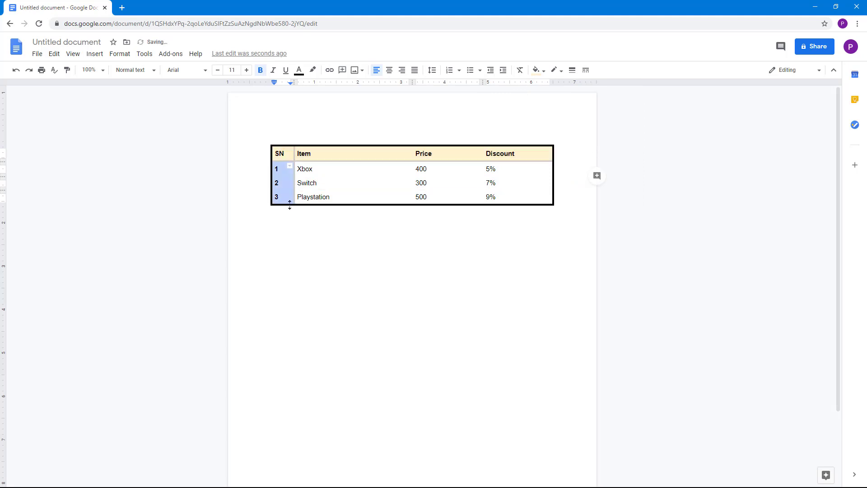
pyautogui.click(542, 70)
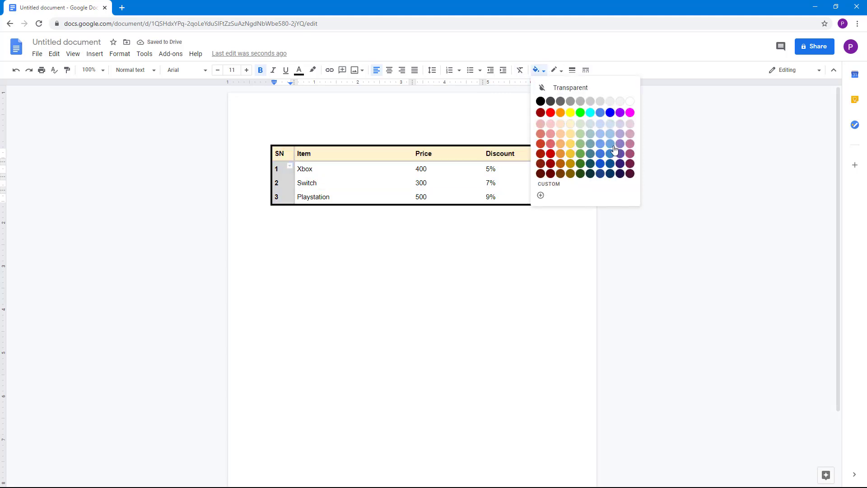
pyautogui.click(610, 163)
pyautogui.click(358, 195)
# Step: Narrow the SN column slightly and color its numbers 1 to 3 white
pyautogui.moveTo(294, 170); pyautogui.dragTo(284, 172)
pyautogui.click(284, 172)
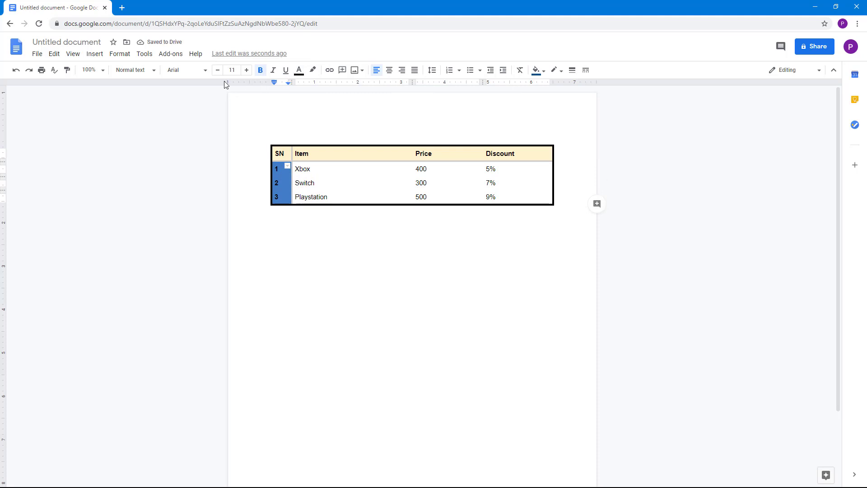
pyautogui.click(298, 70)
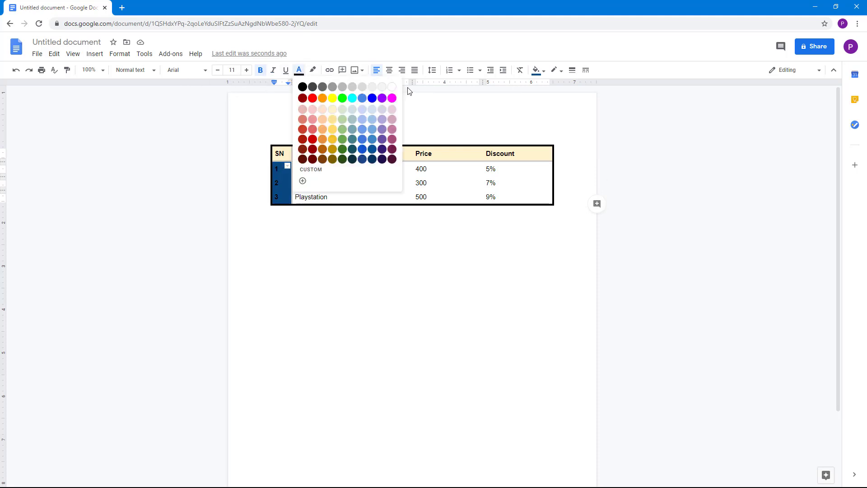
pyautogui.click(396, 87)
# Step: Make the inner borders of the Item, Price and Discount body cells dotted and increase their width
pyautogui.moveTo(513, 195); pyautogui.dragTo(548, 170)
pyautogui.click(549, 165)
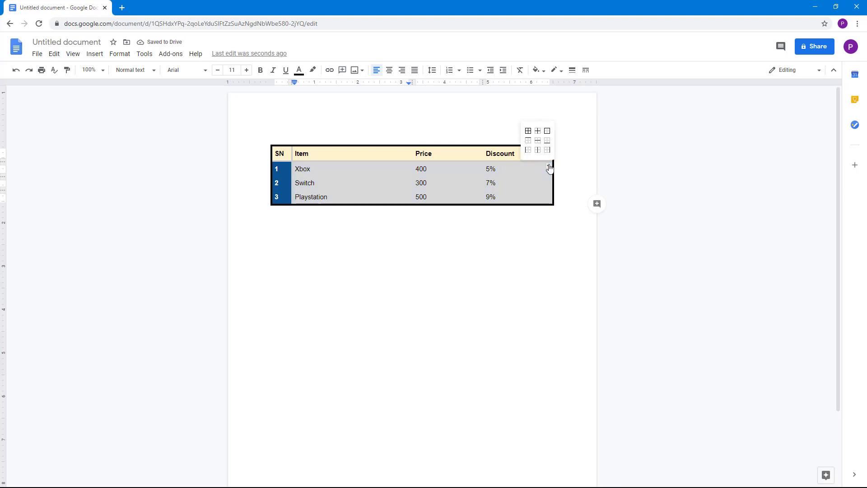
pyautogui.click(539, 135)
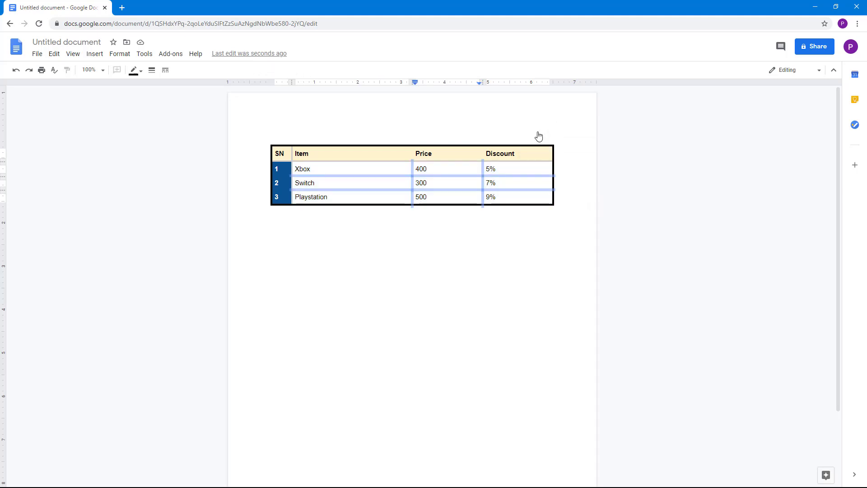
pyautogui.click(164, 72)
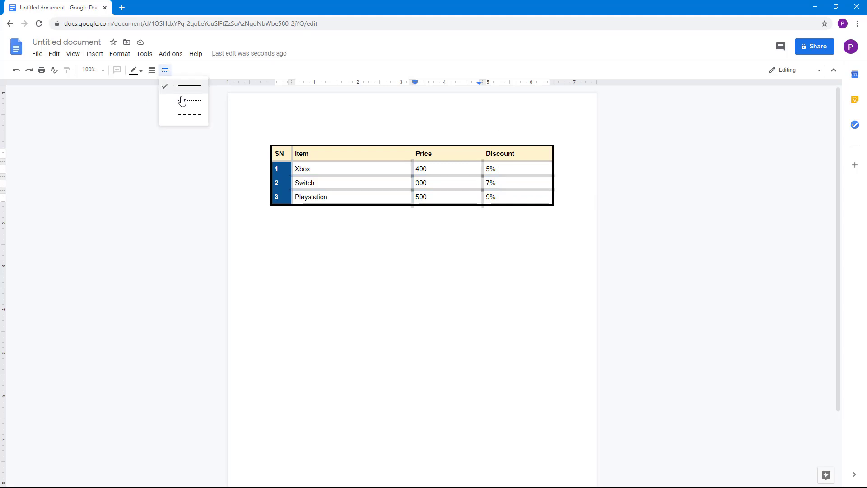
pyautogui.click(183, 104)
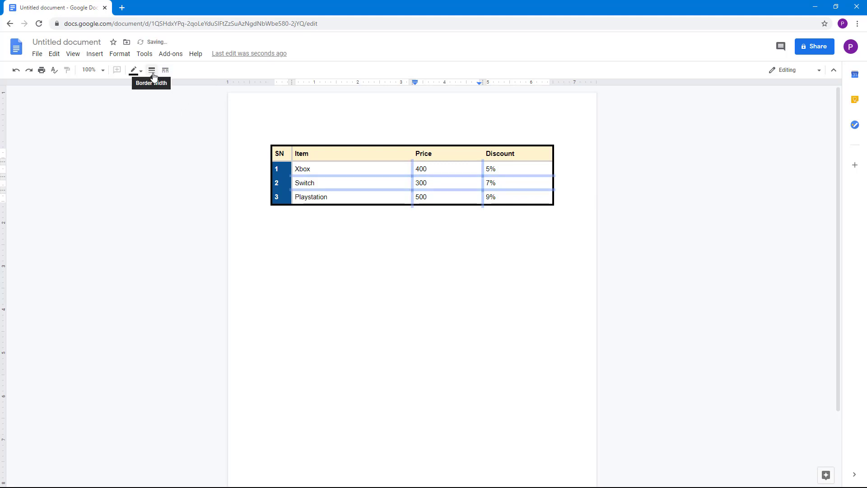
pyautogui.click(152, 70)
pyautogui.click(180, 101)
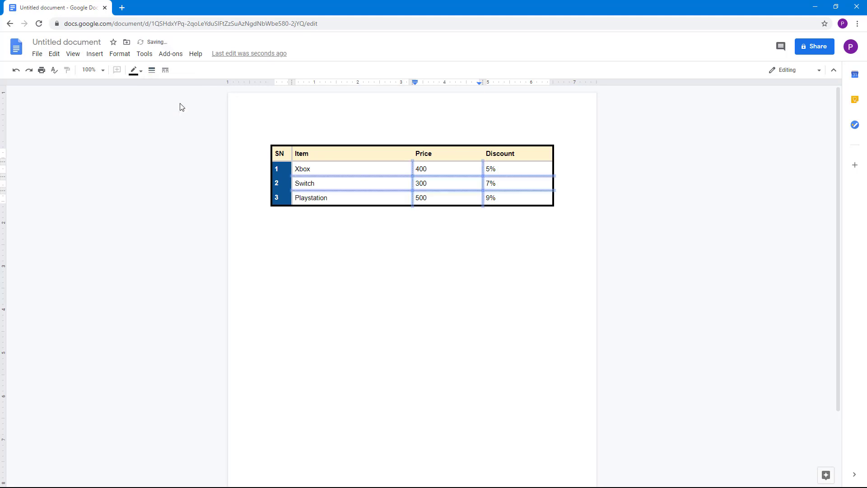
# Step: Color the dotted inner borders of the body cells with the second-lightest blue shade
pyautogui.click(138, 74)
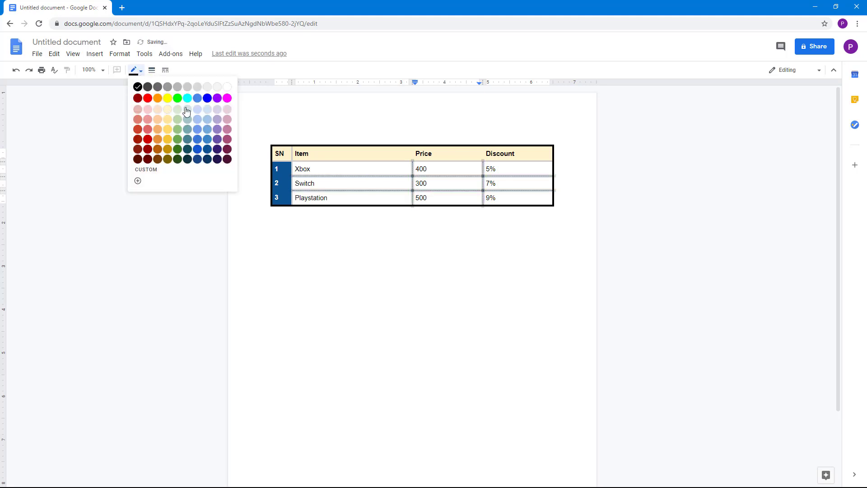
pyautogui.click(210, 123)
pyautogui.click(335, 184)
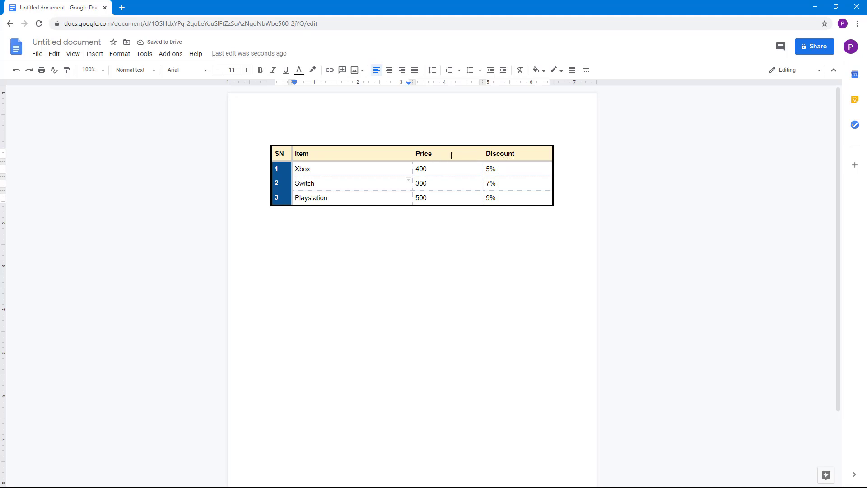
pyautogui.click(505, 227)
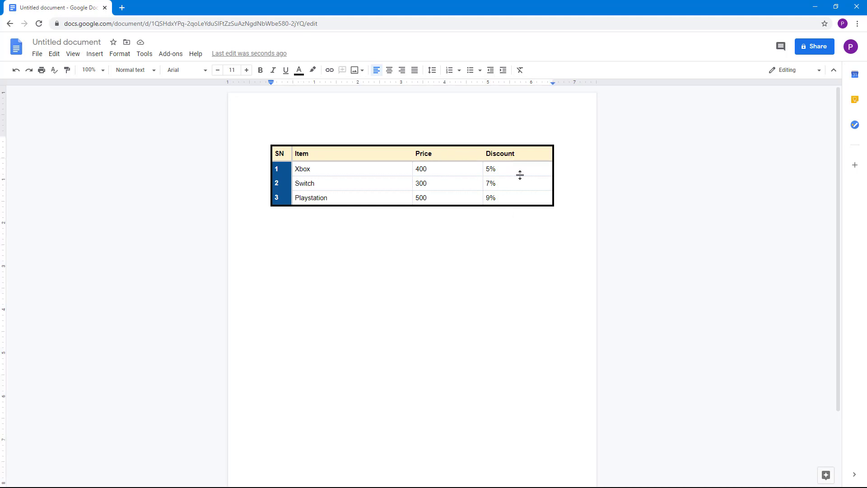